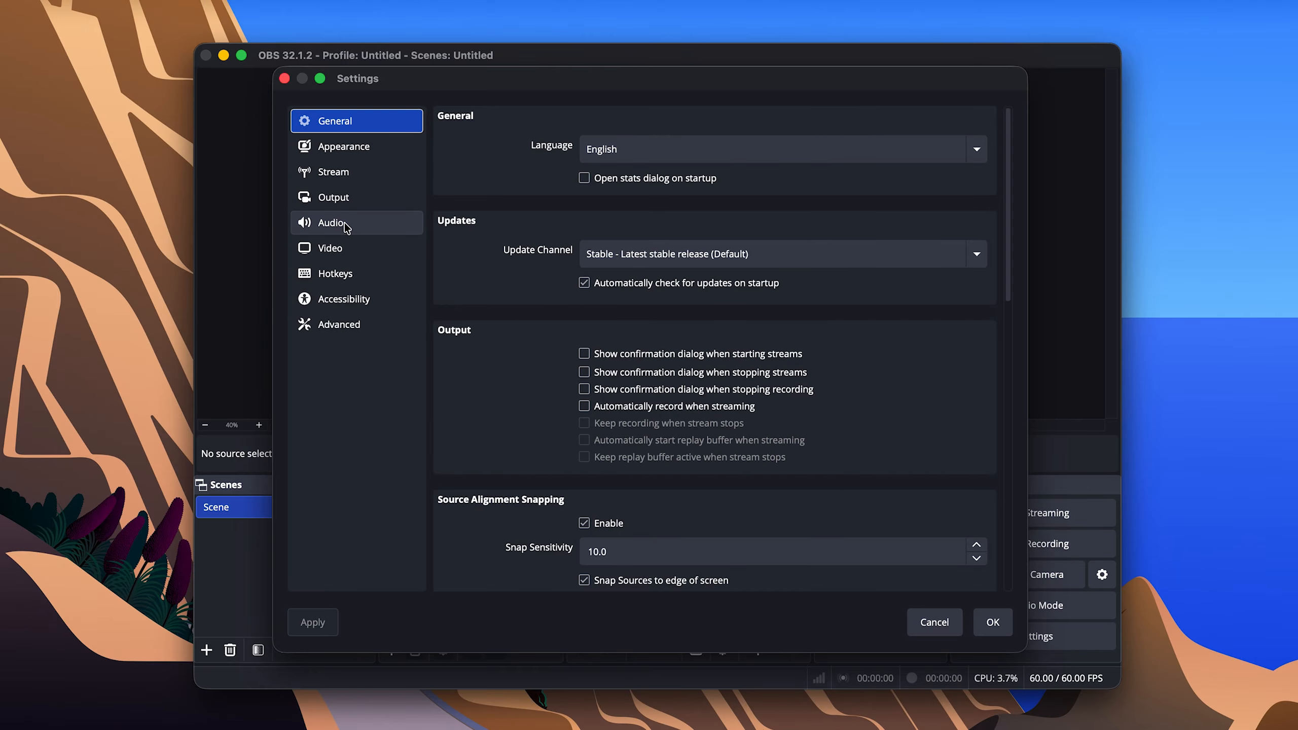
Step: Check the base canvas resolution choices and the common FPS values in the video settings, keeping 3420x2214 and 60
left_click(338, 248)
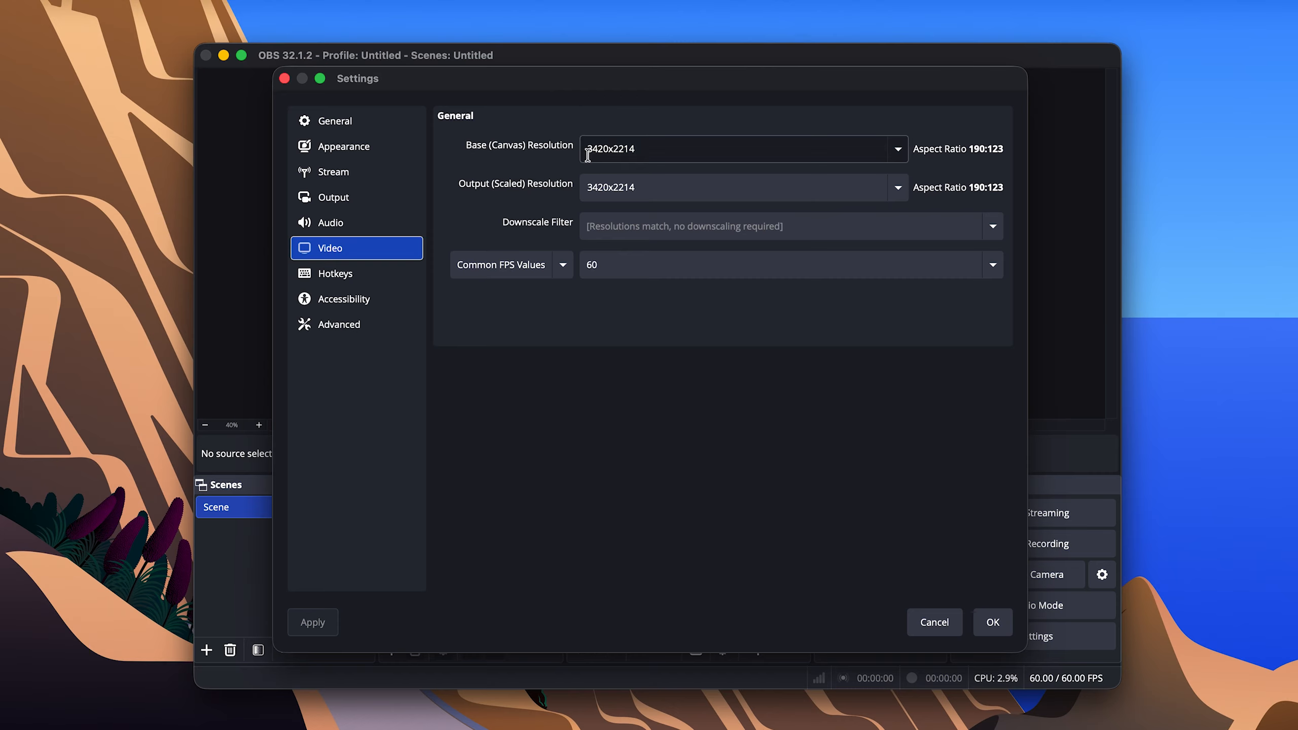
left_click(902, 153)
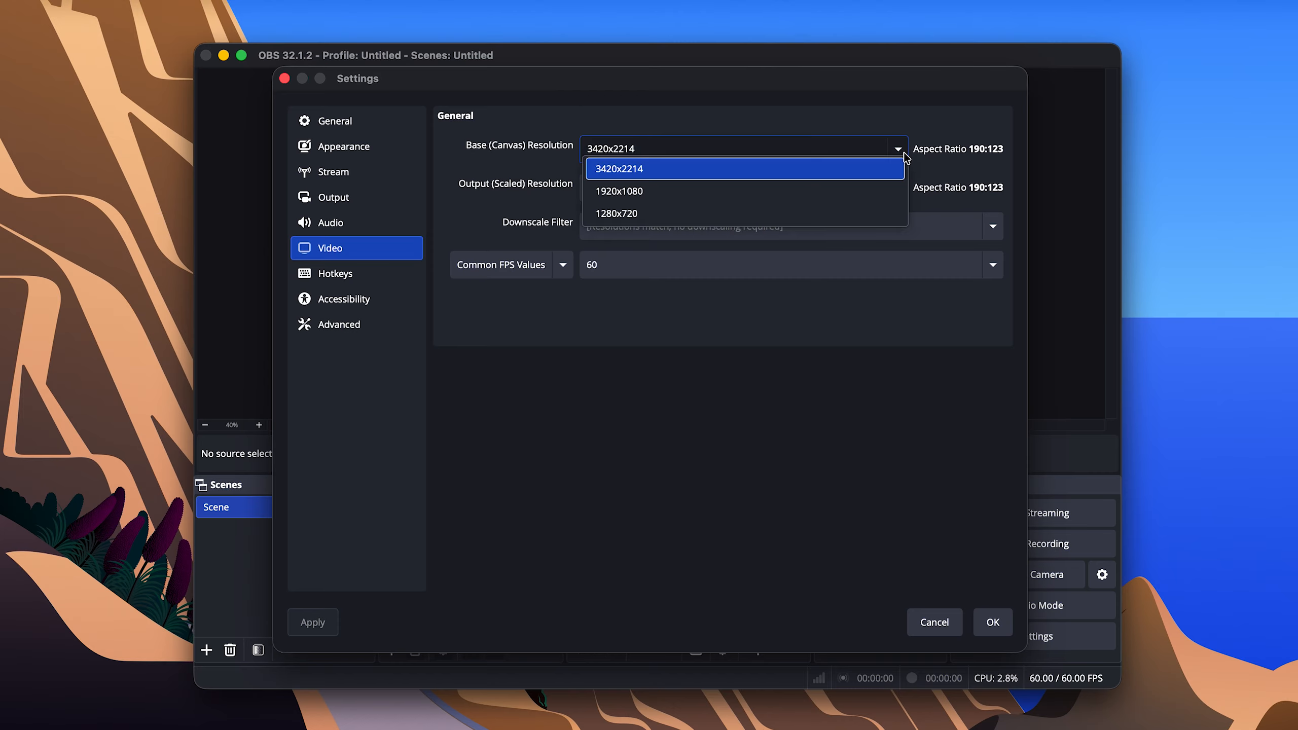
left_click(618, 150)
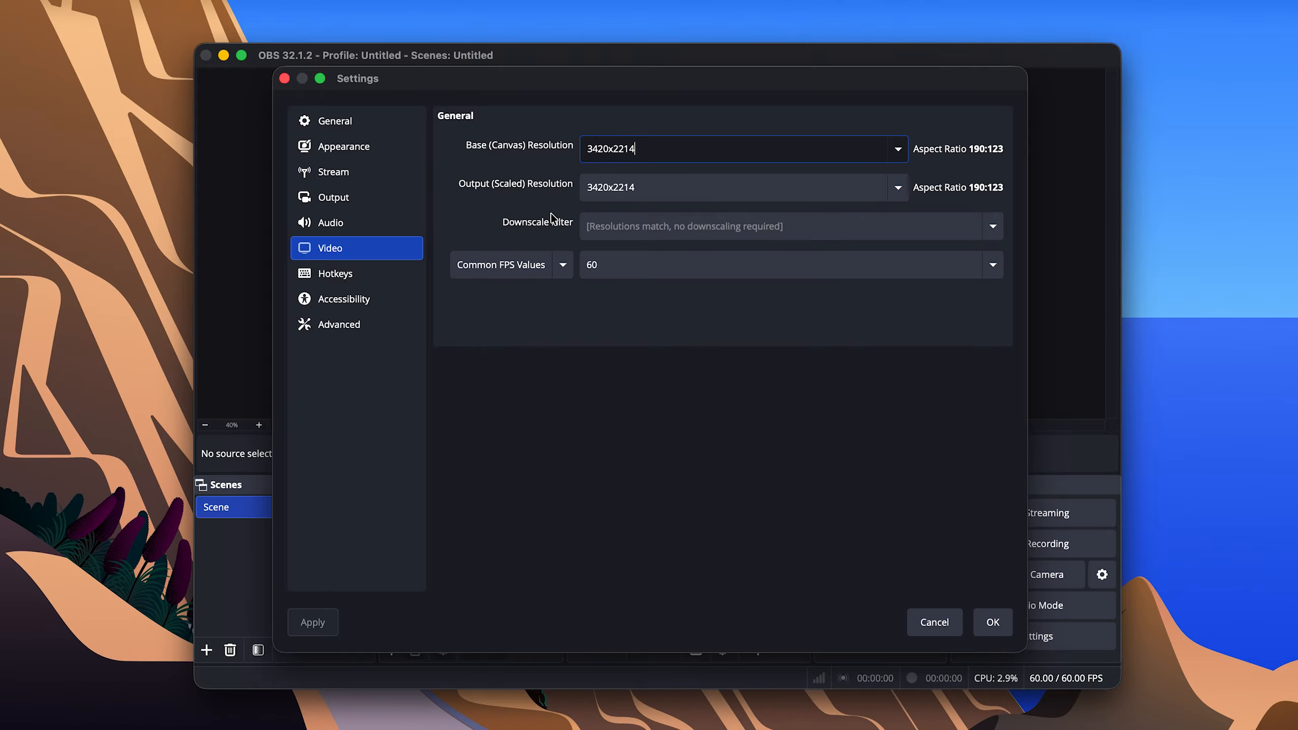
left_click(391, 248)
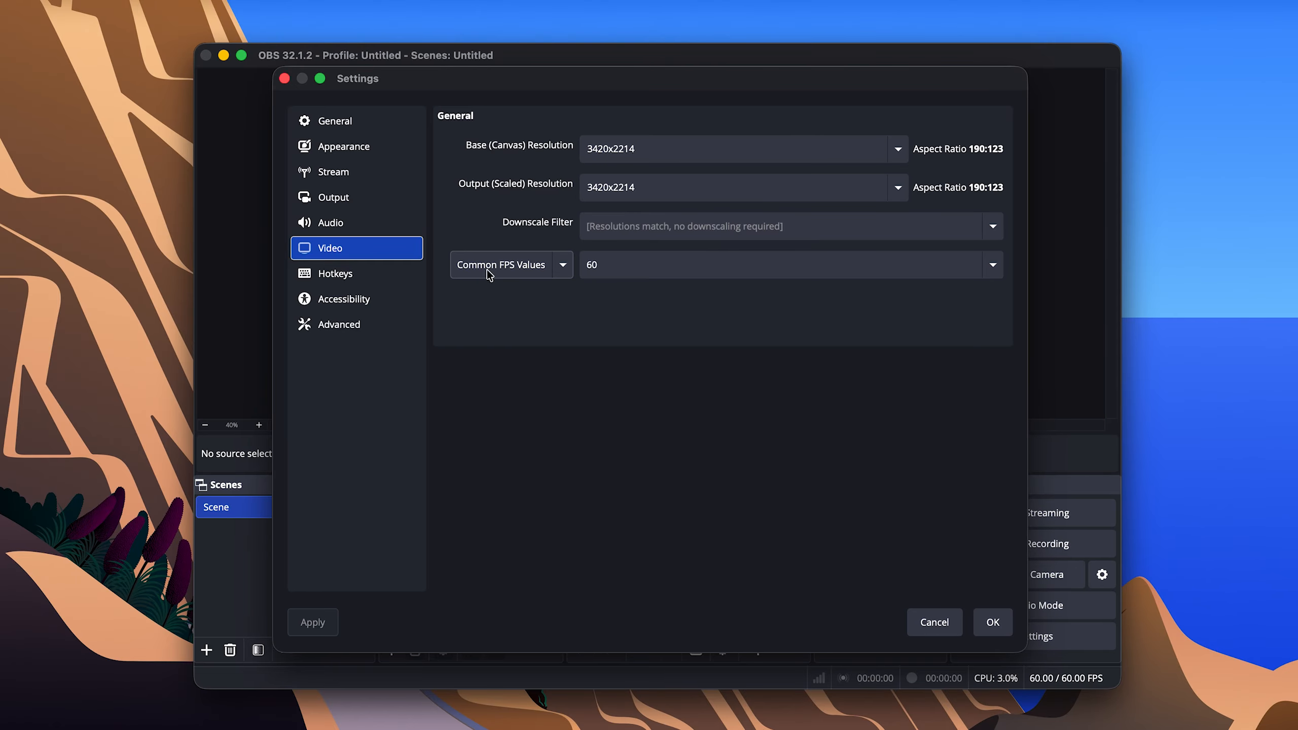
left_click(615, 276)
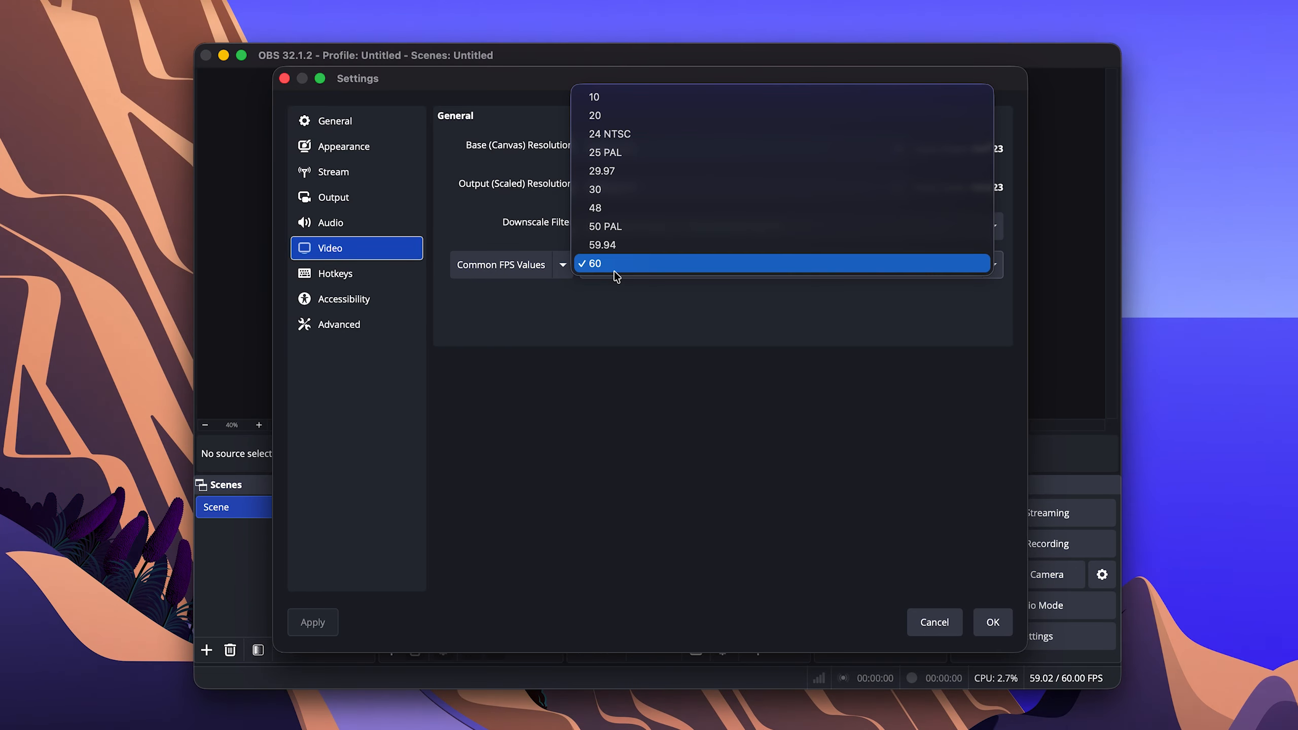
left_click(585, 343)
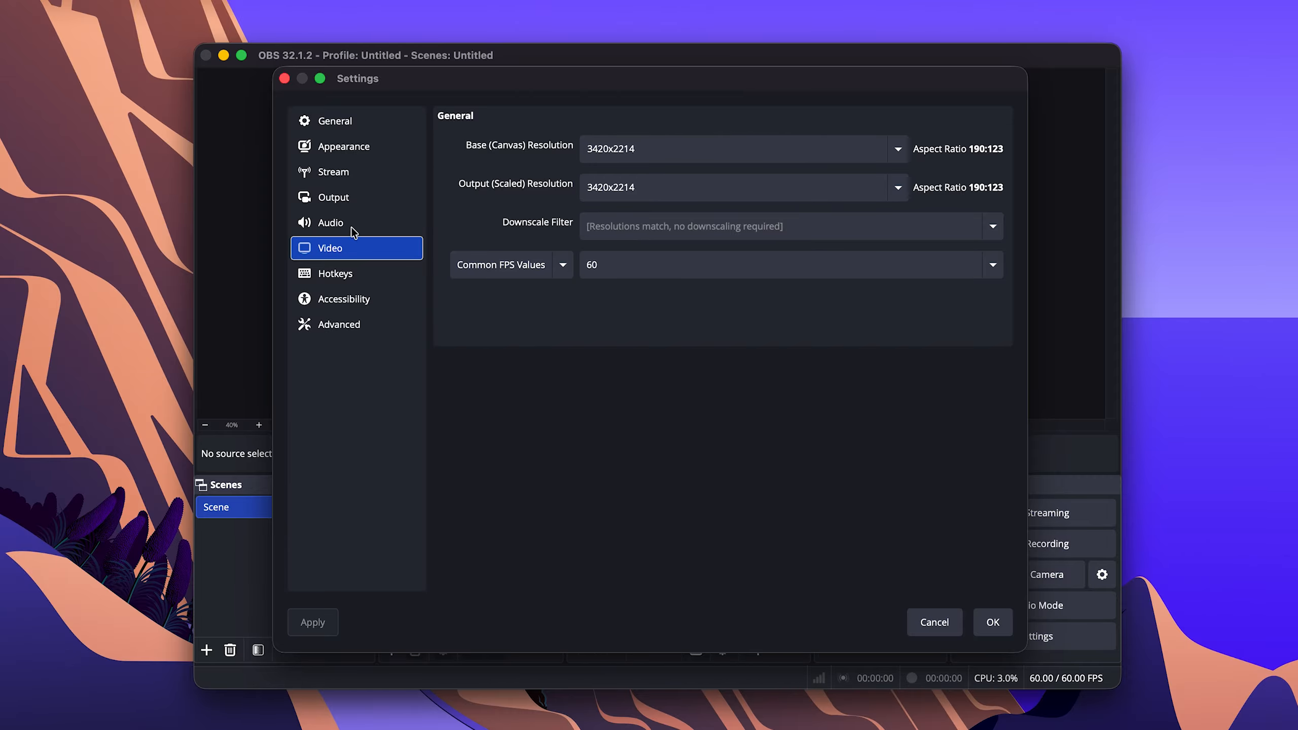
Step: Choose Twitch as the service in the stream settings
left_click(335, 173)
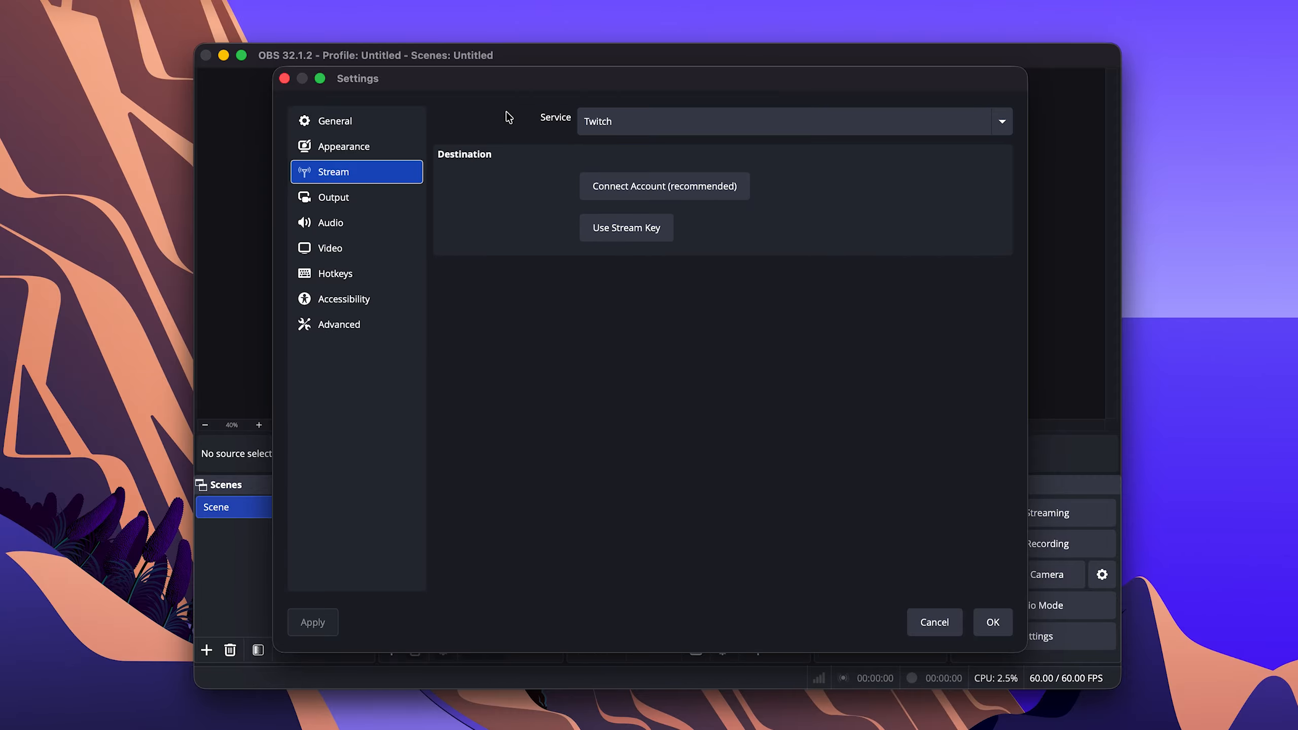
left_click(590, 128)
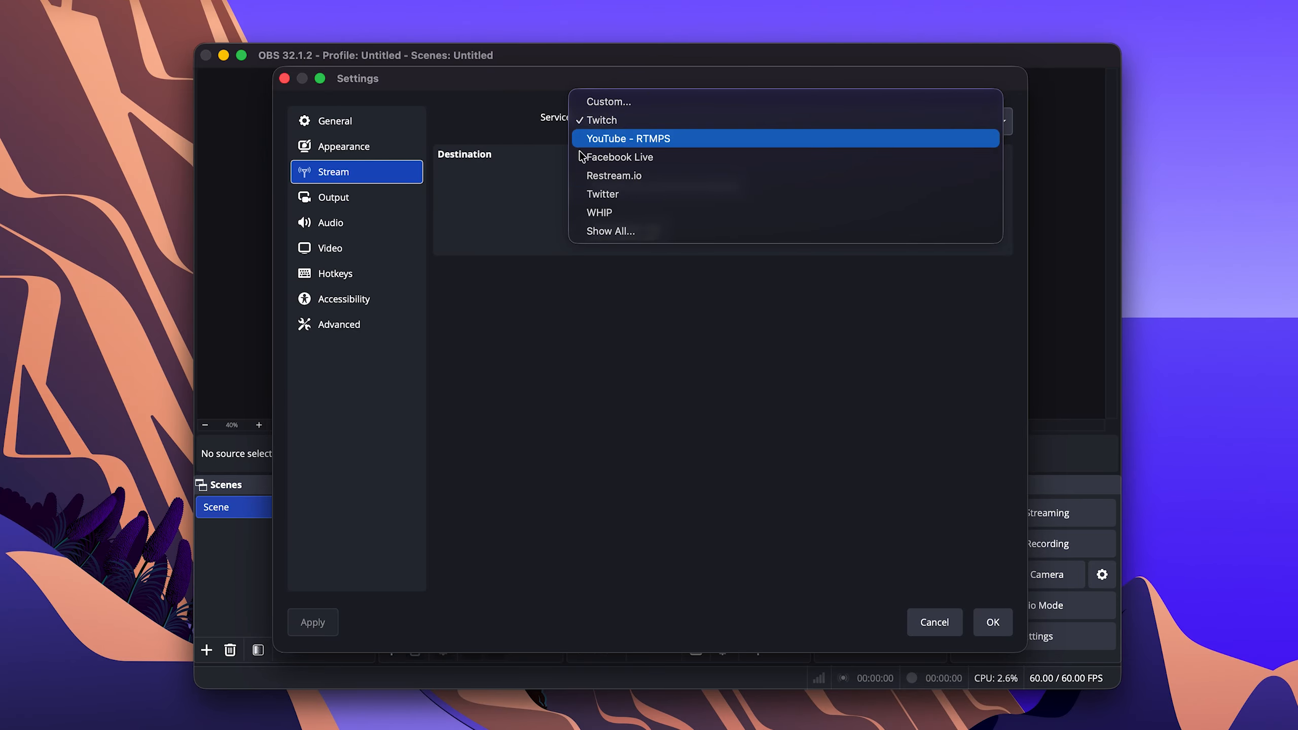
left_click(600, 123)
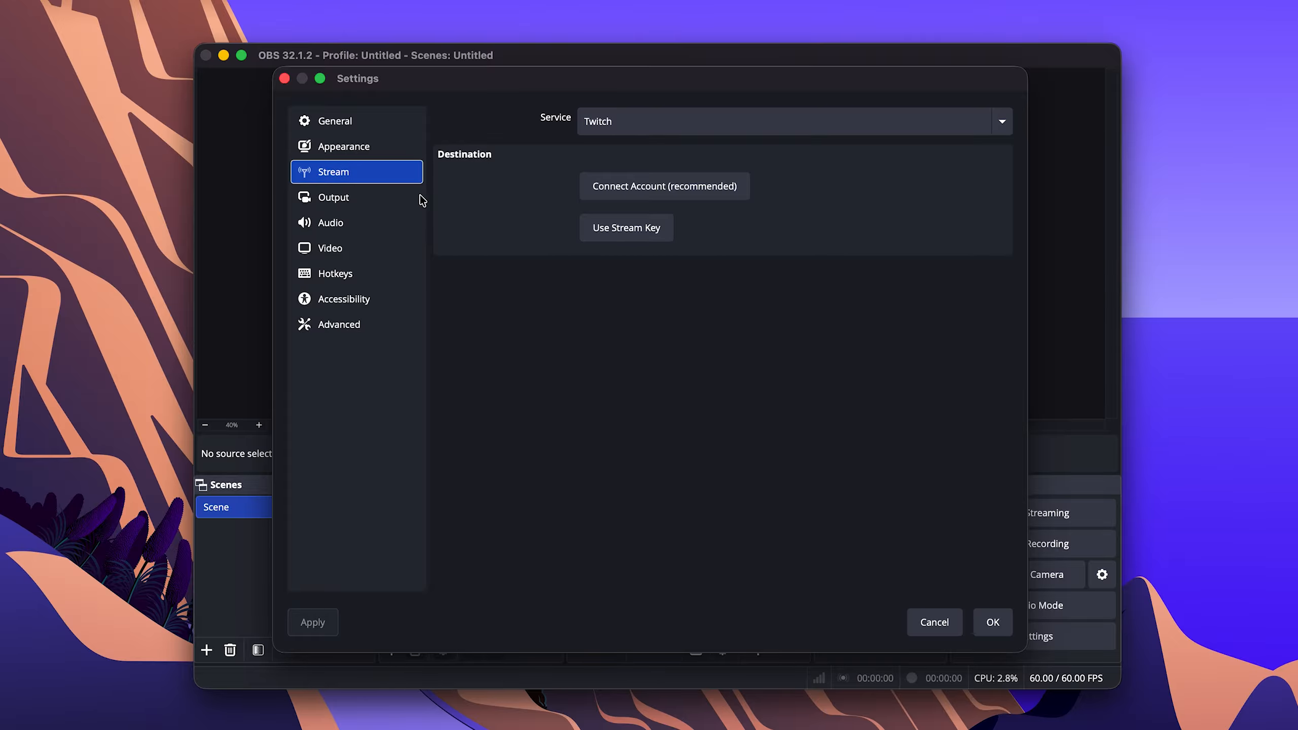
Step: Set the streaming output's video encoder to Apple VT H264 Hardware Encoder
left_click(348, 199)
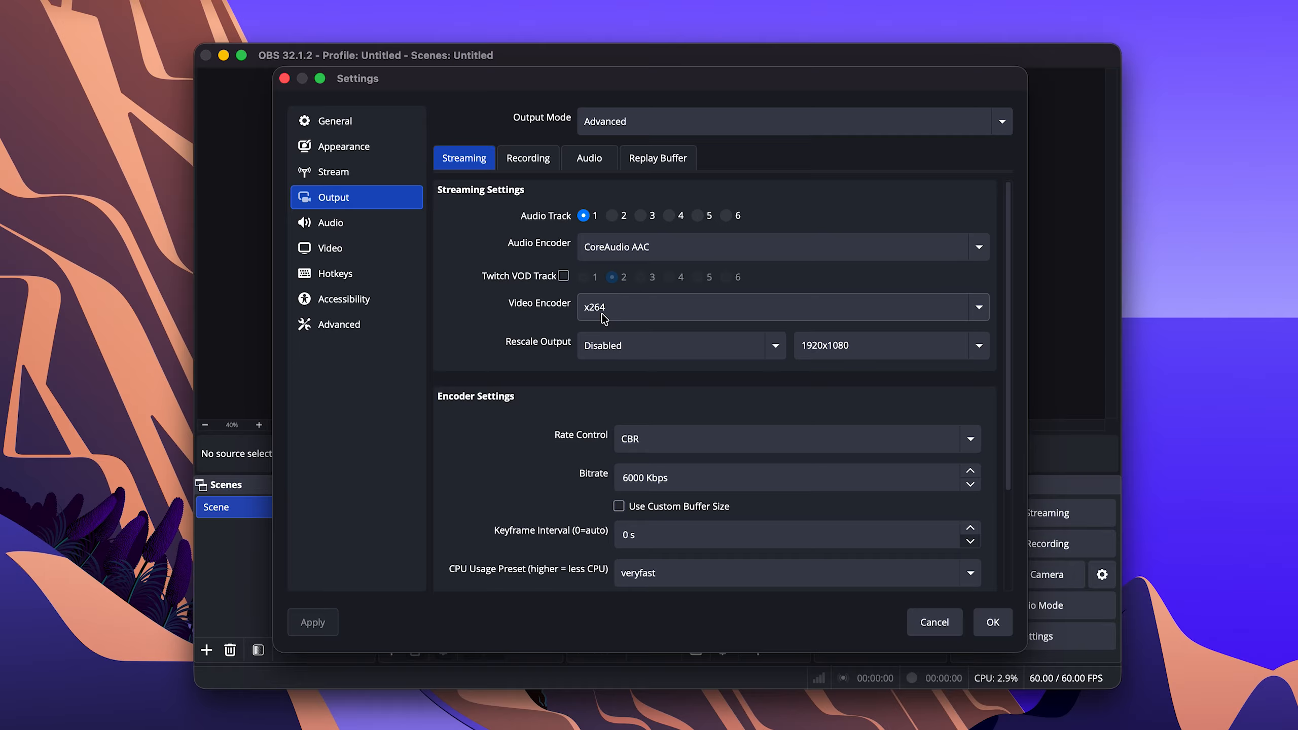
left_click(625, 311)
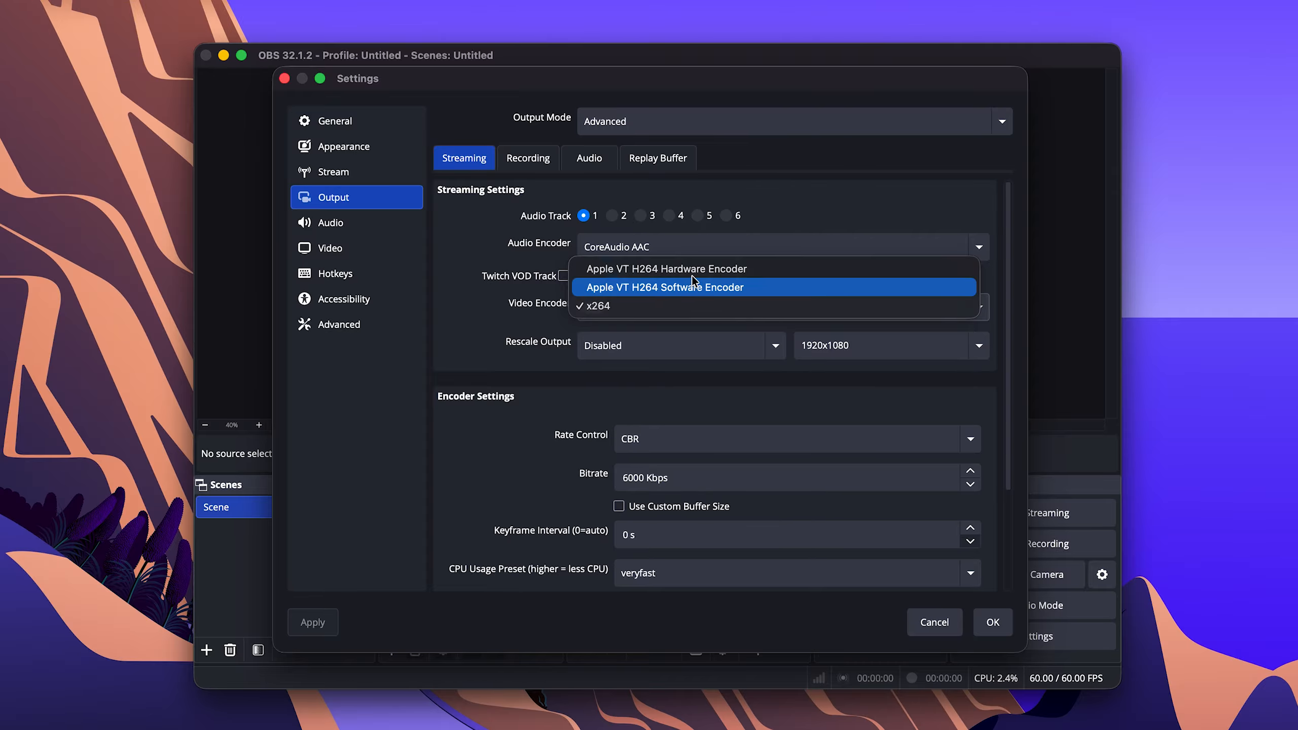
left_click(693, 271)
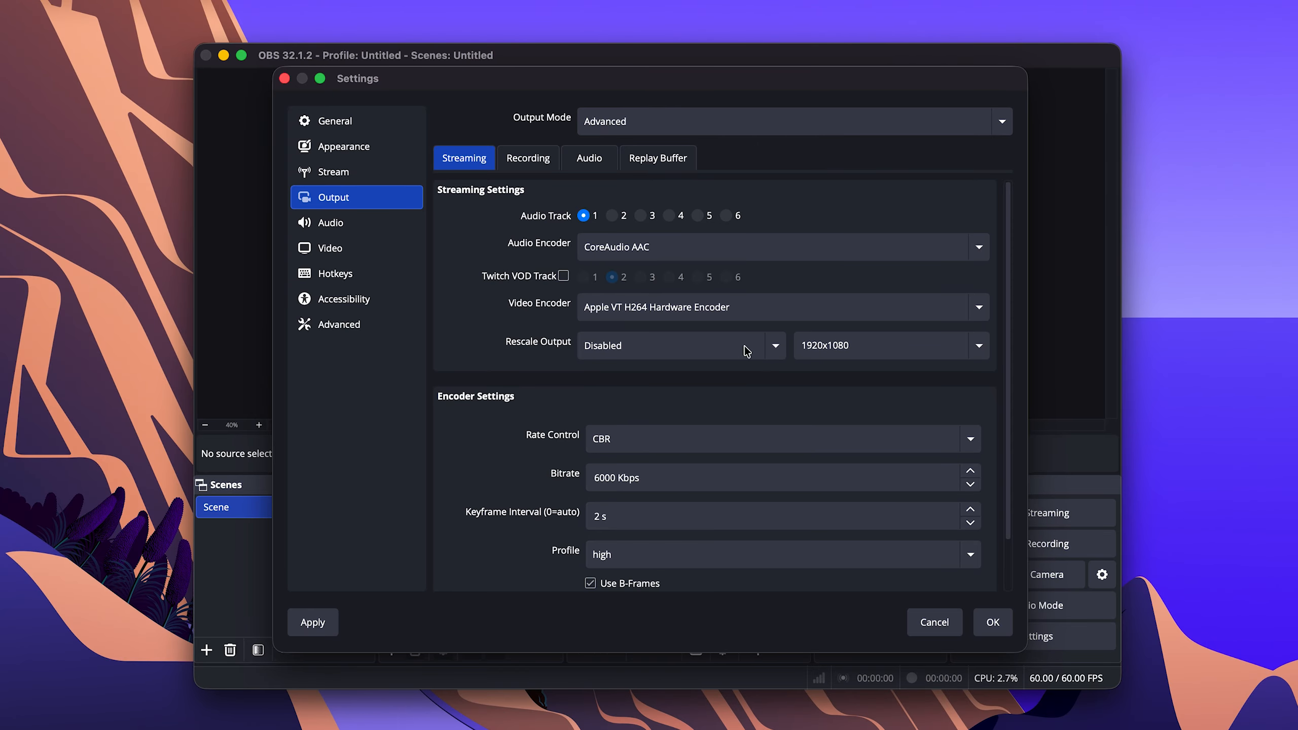
Step: Set the streaming rescale output resolution to 1280x720 and look through the preset resolutions
left_click(873, 349)
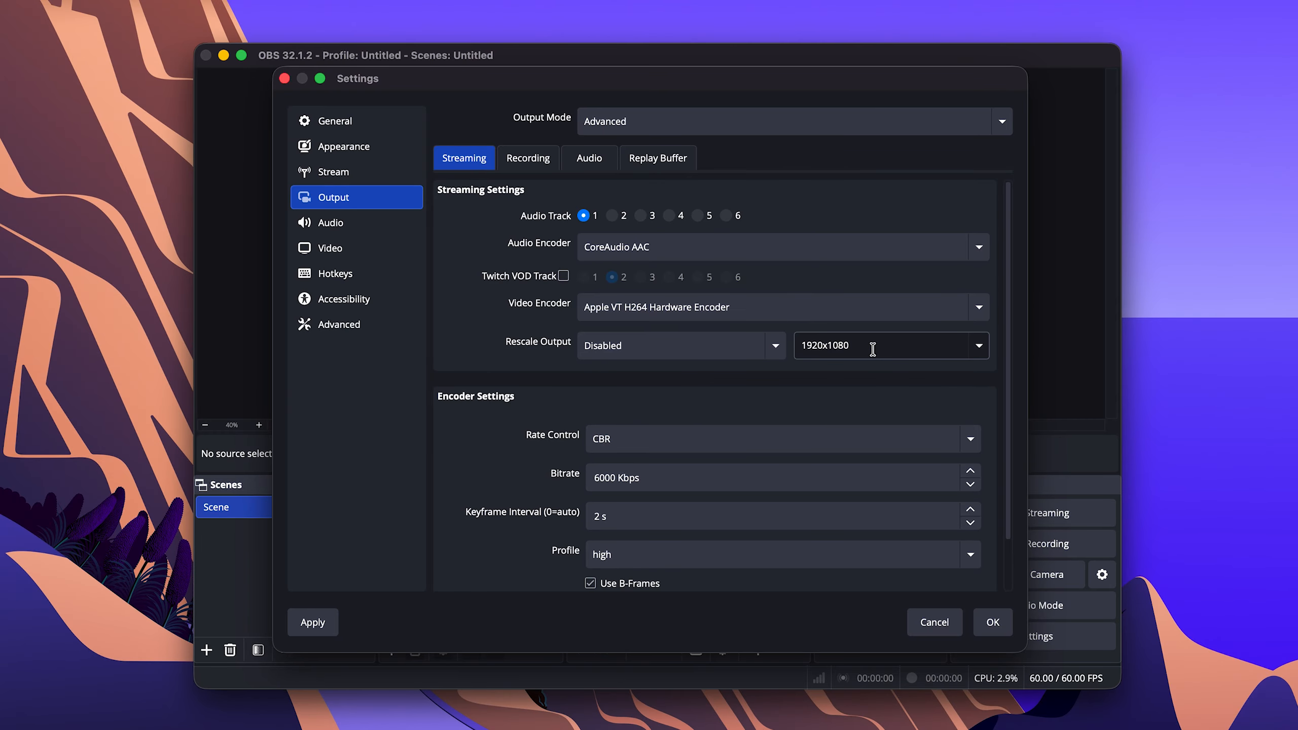
left_click(872, 349)
key("BackSpace")
key("BackSpace")
key("BackSpace")
key("BackSpace")
key("BackSpace")
key("BackSpace")
key("BackSpace")
key("BackSpace")
key("BackSpace")
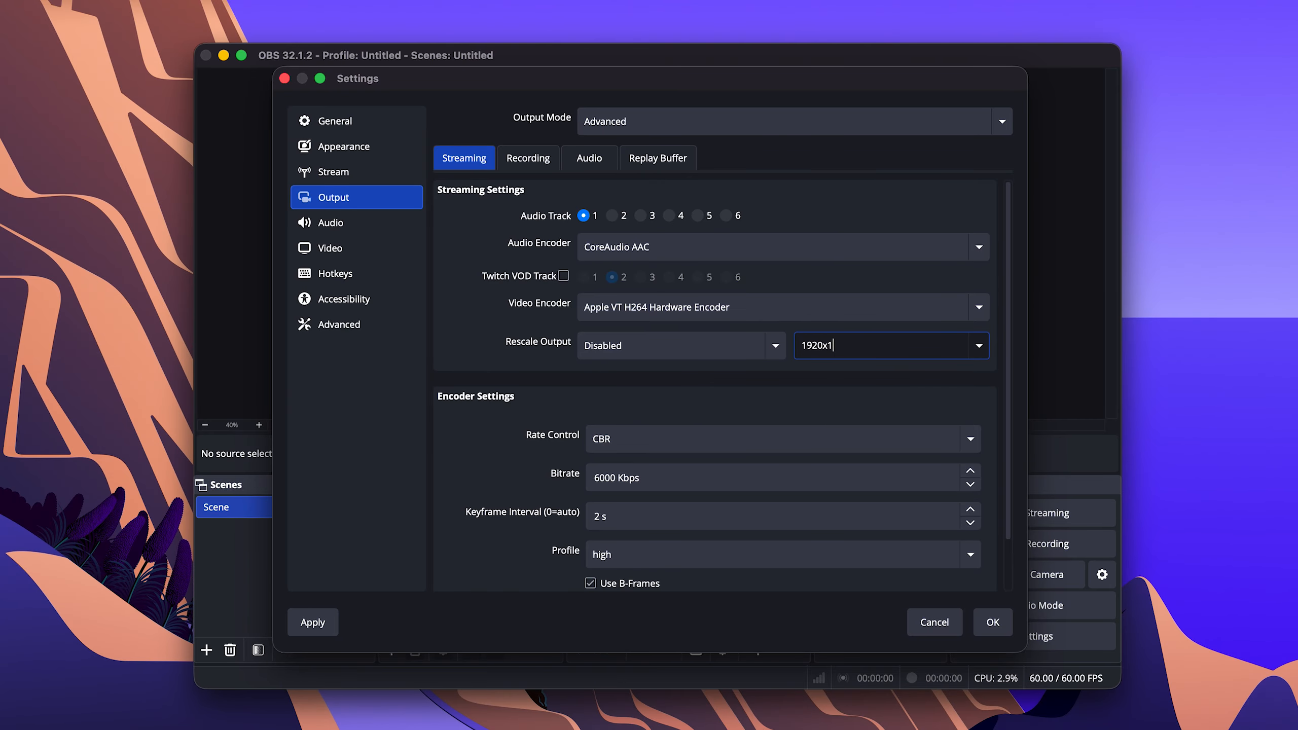
type("1280x720")
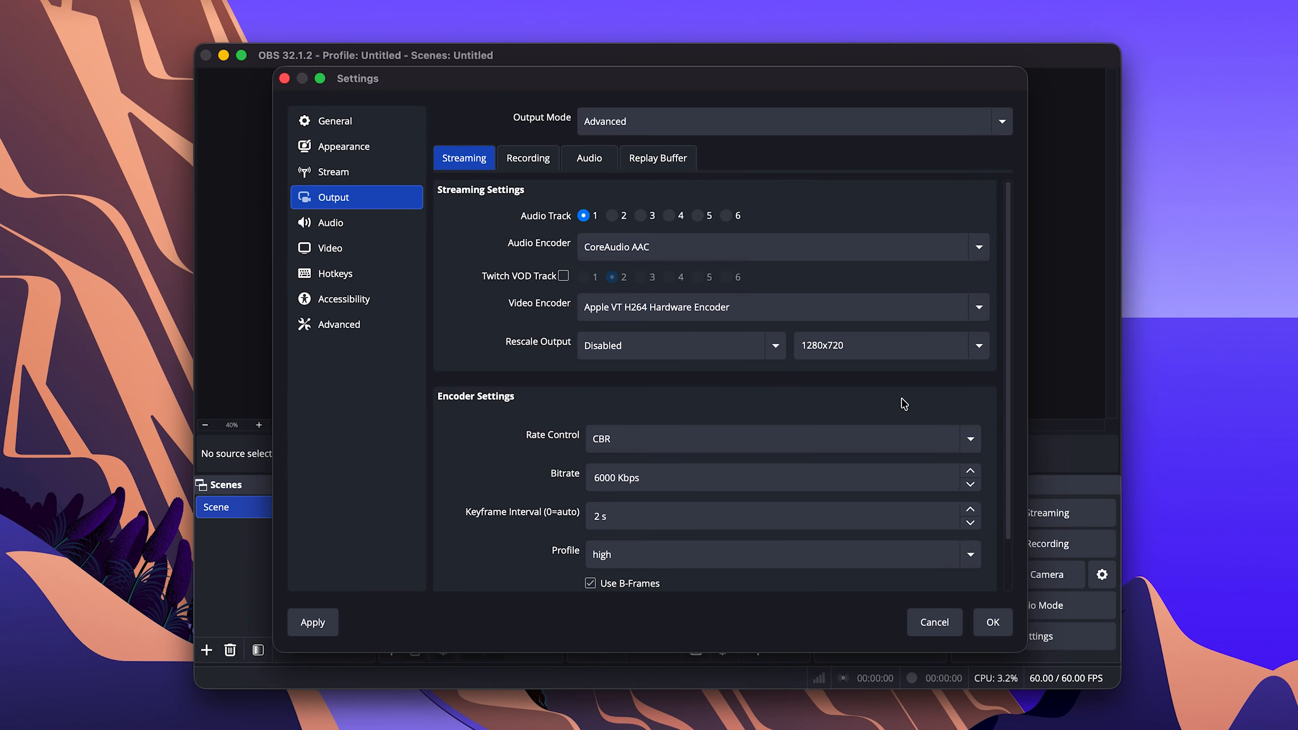
left_click(973, 347)
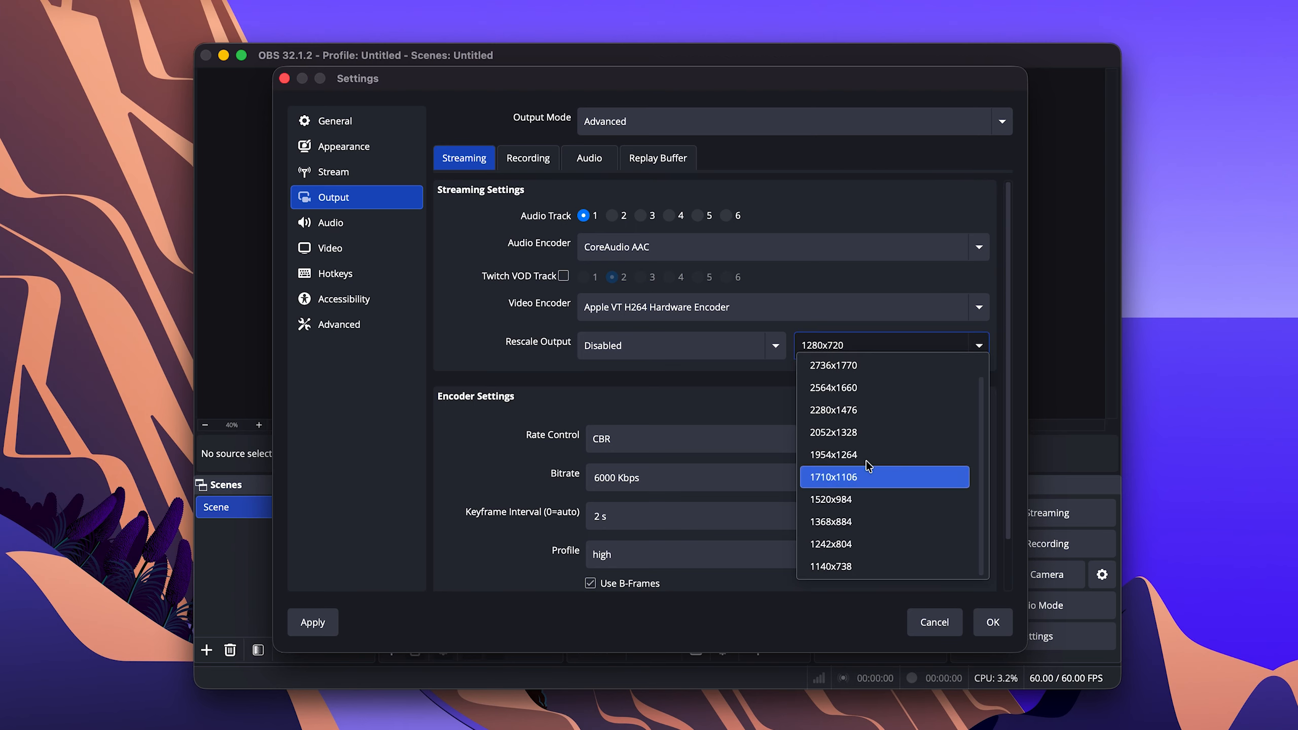
left_click(760, 412)
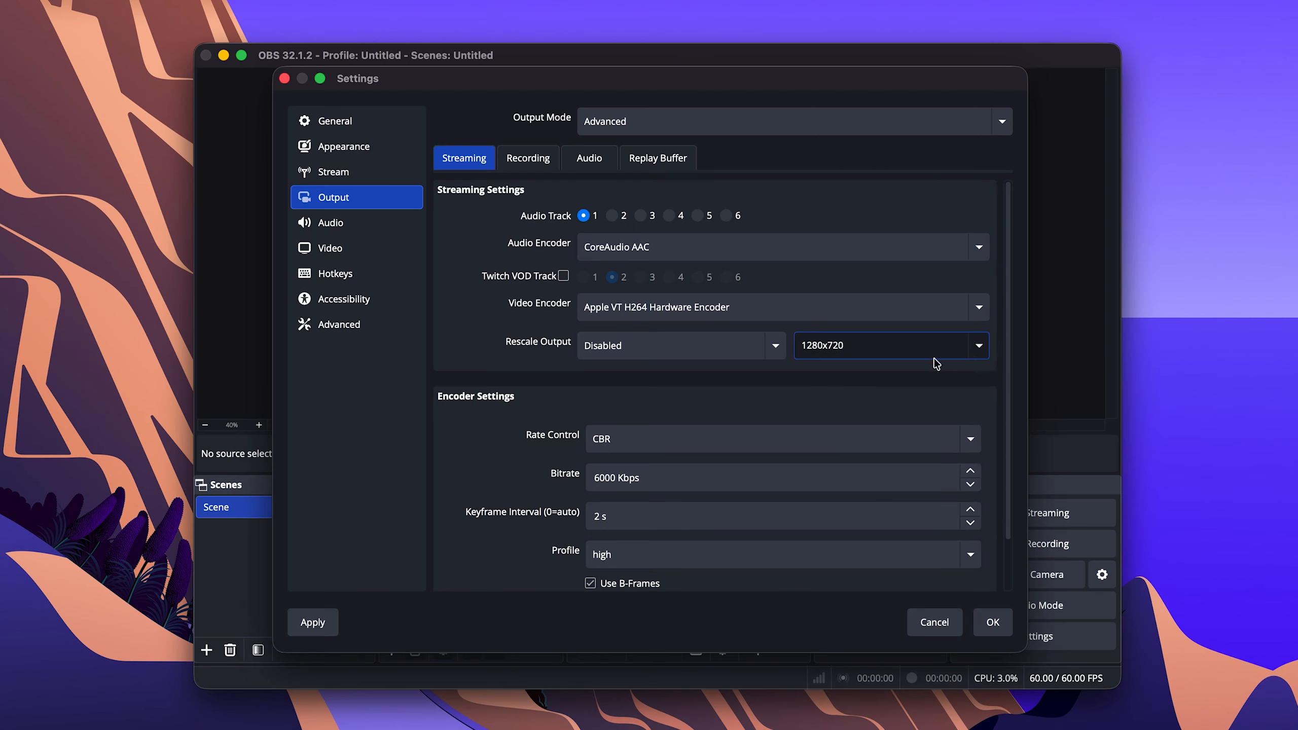
Step: Set the streaming rescale resolution to 1920x1080 with the Bicubic (Sharpened scaling, 16 samples) filter
key("super+a")
type("1920x1080")
left_click(804, 383)
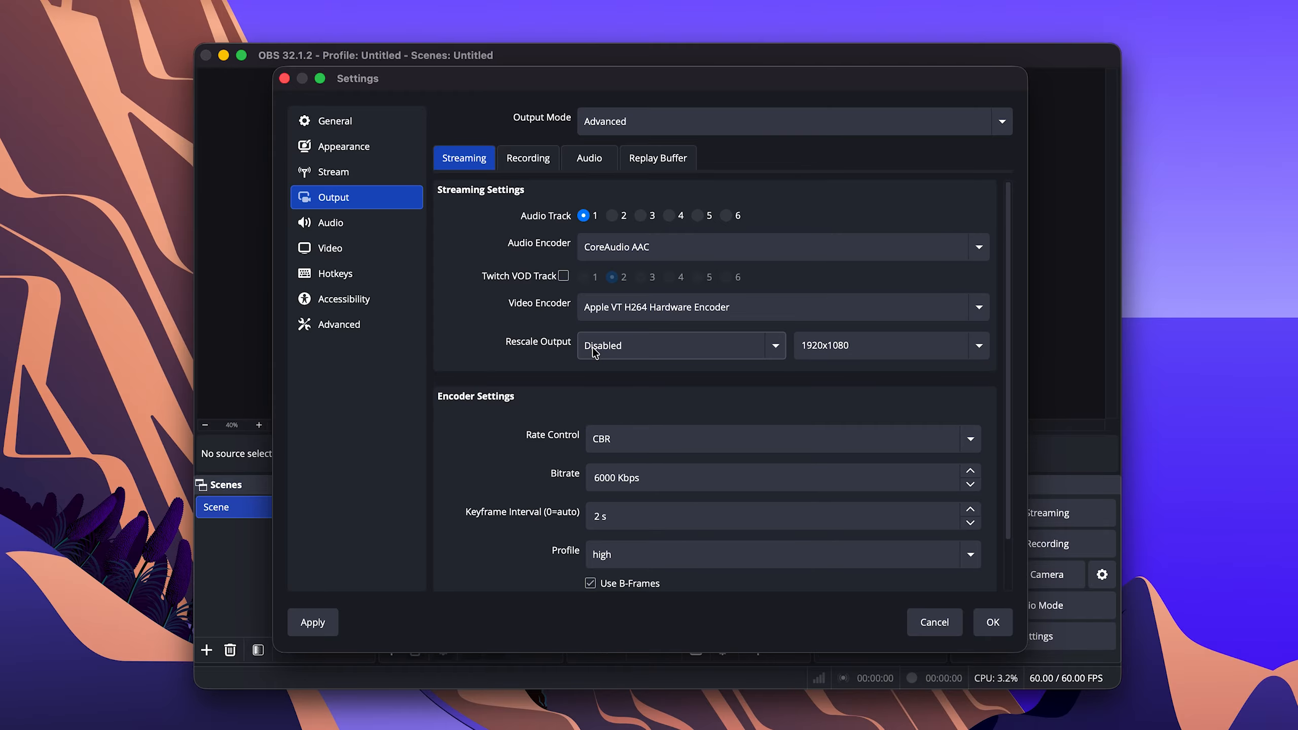
left_click(616, 349)
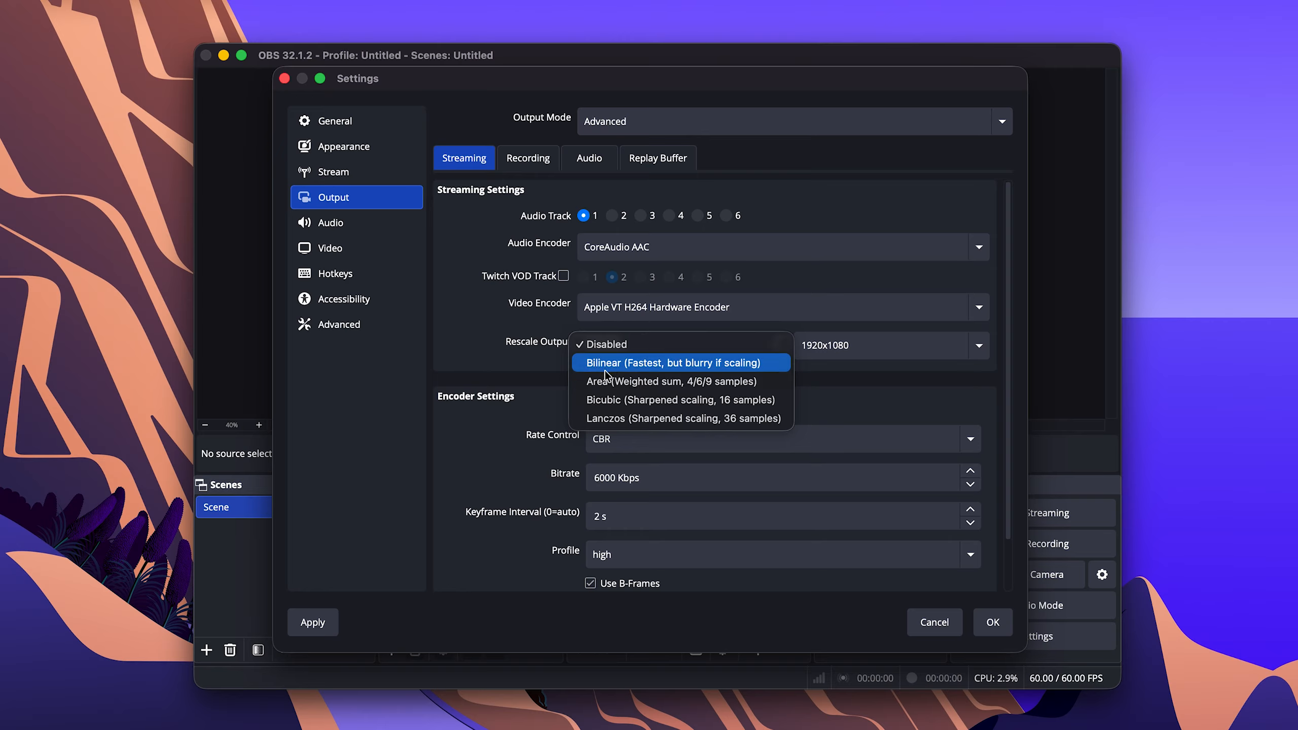
left_click(592, 404)
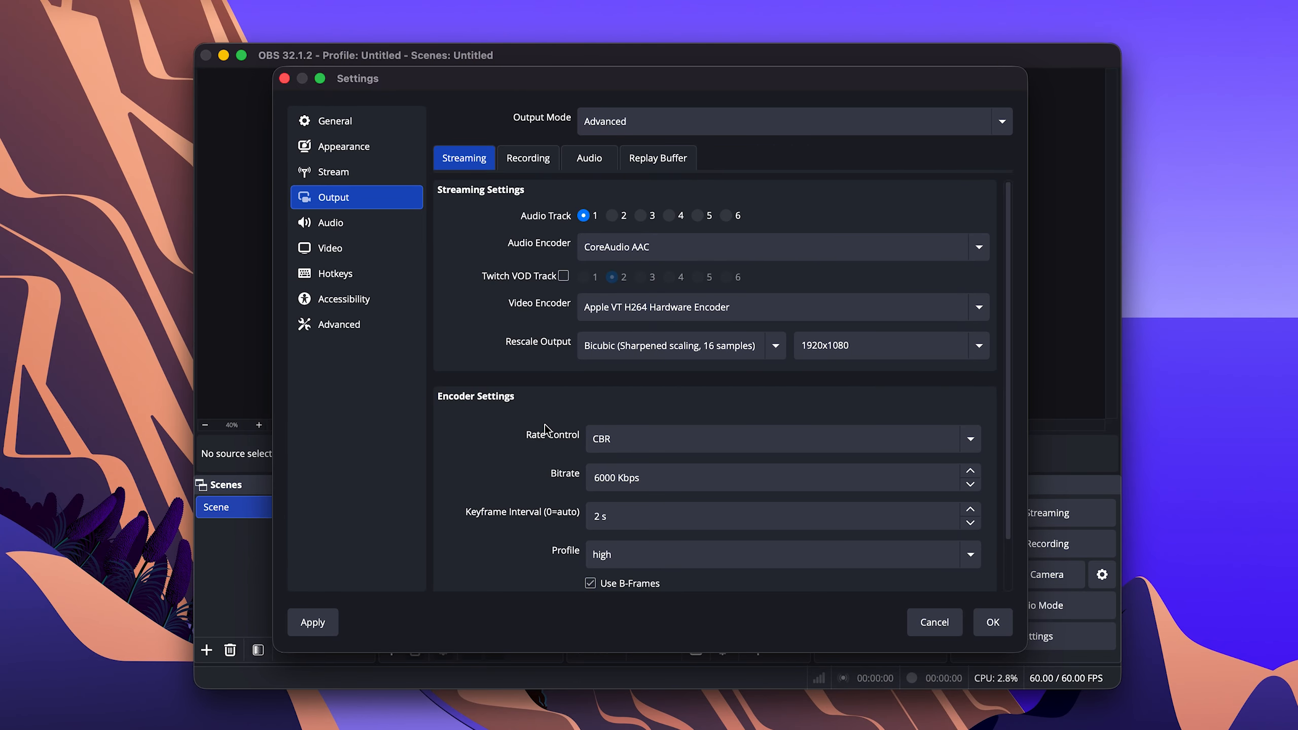
Step: Set the streaming encoder's bitrate to 8000 Kbps and toggle the use of B-frames
scroll(545, 429, "down", 2)
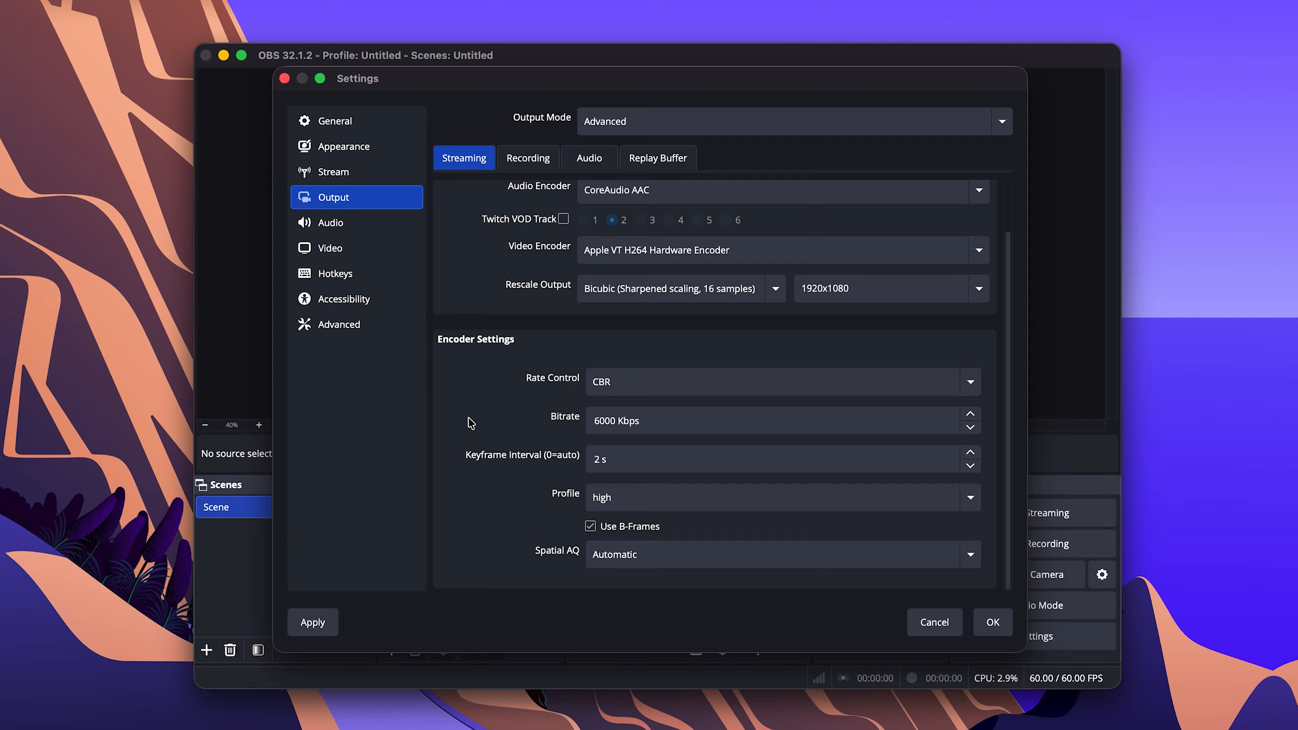
left_click(601, 421)
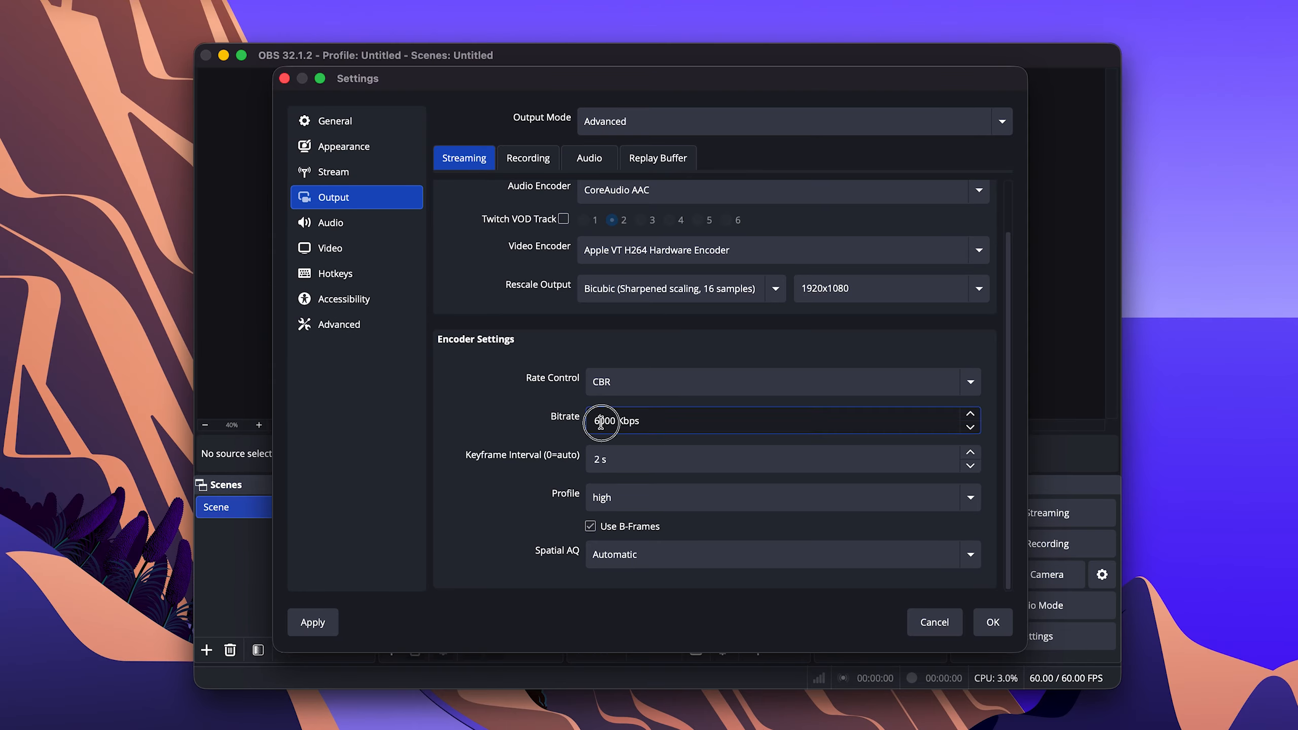
key("BackSpace")
type("8")
left_click(538, 427)
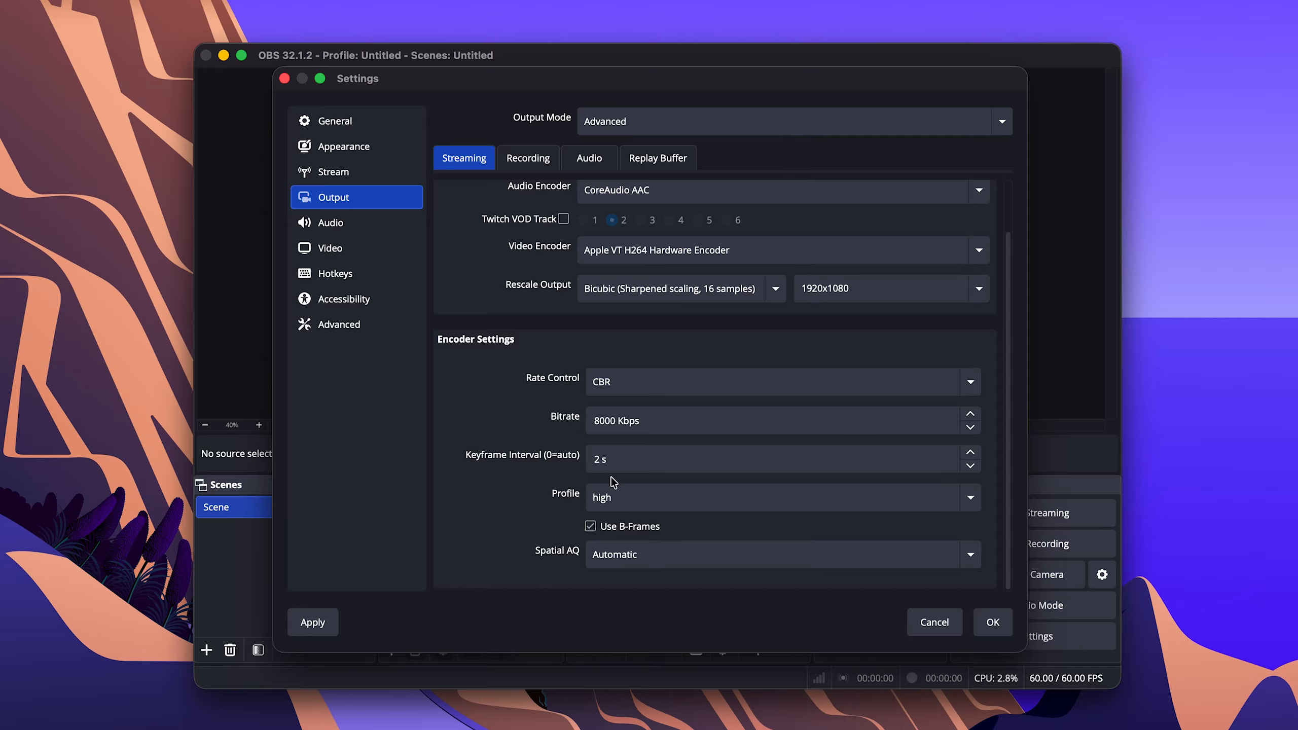
left_click(591, 527)
Step: Check the audio bitrate choices for Track 1 in the output settings, keeping 320
left_click(600, 158)
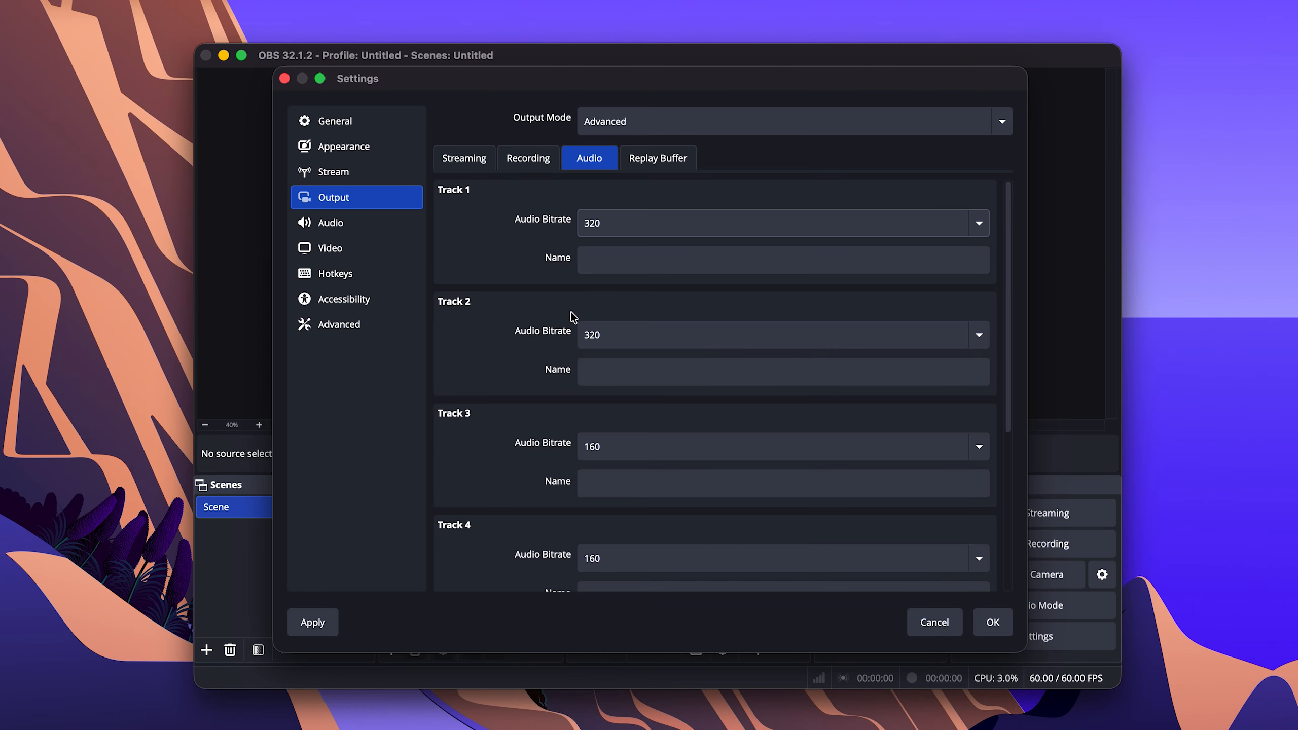
left_click(602, 223)
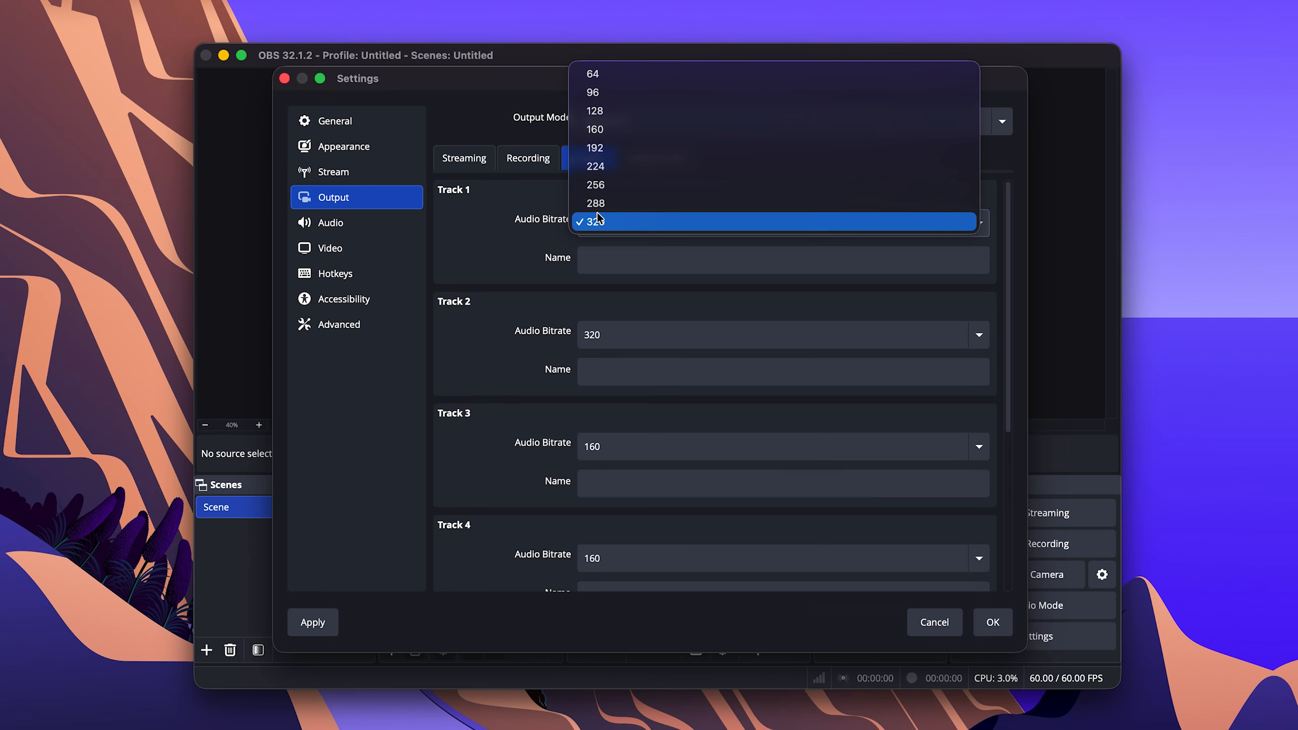
left_click(535, 231)
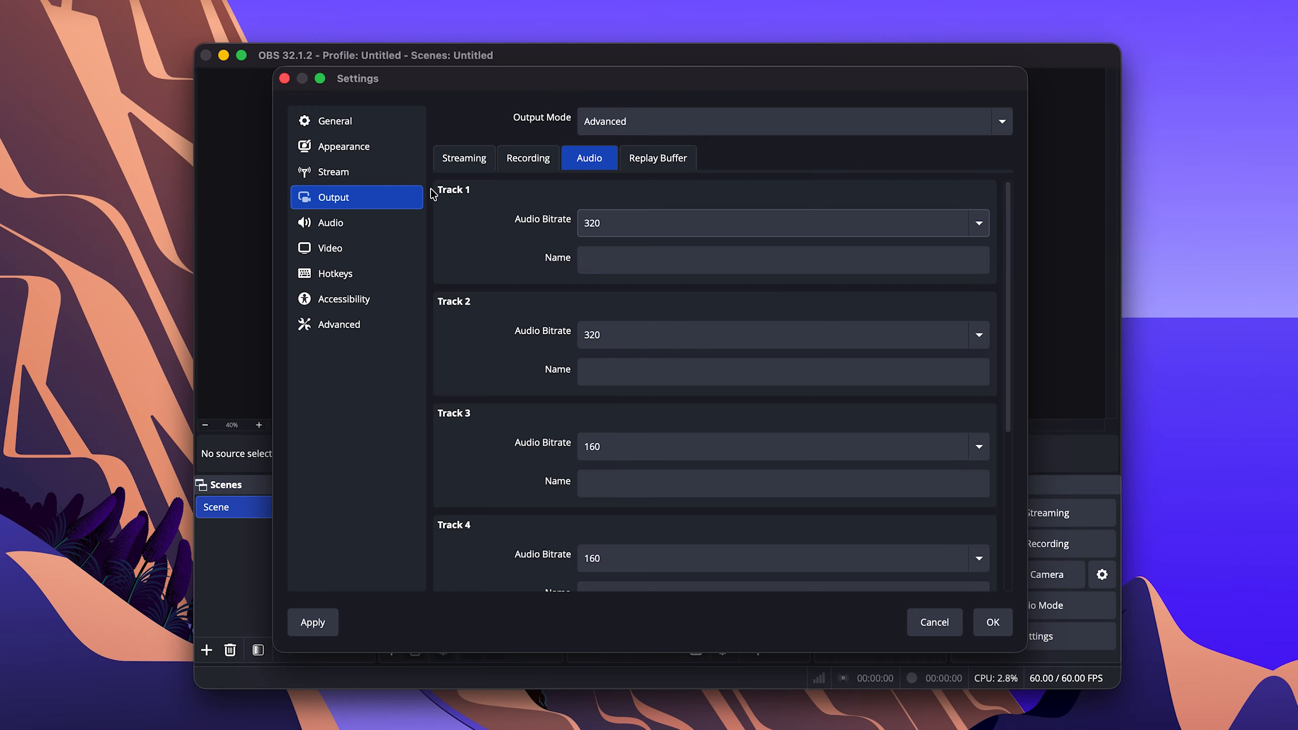
Step: Check the sample rate and Desktop Audio choices in the audio settings, keeping 48 kHz and Disabled, and save all settings
left_click(350, 225)
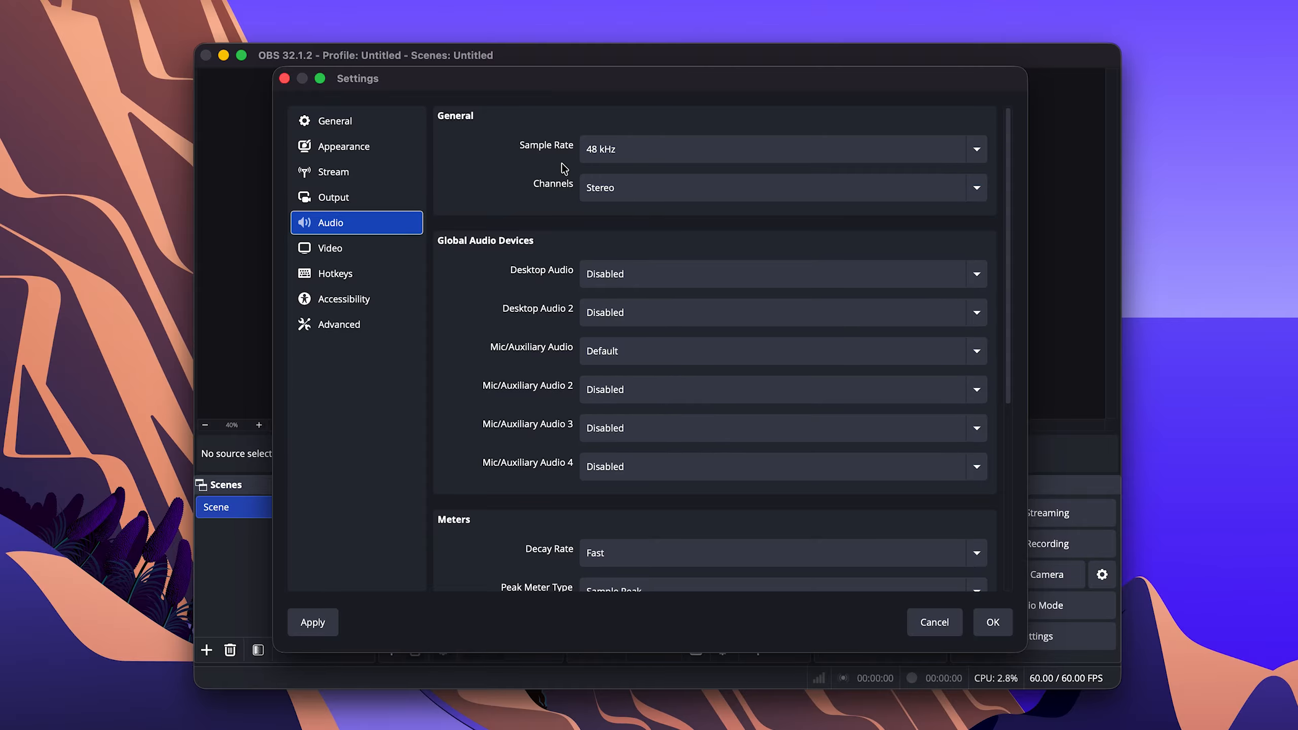
left_click(613, 149)
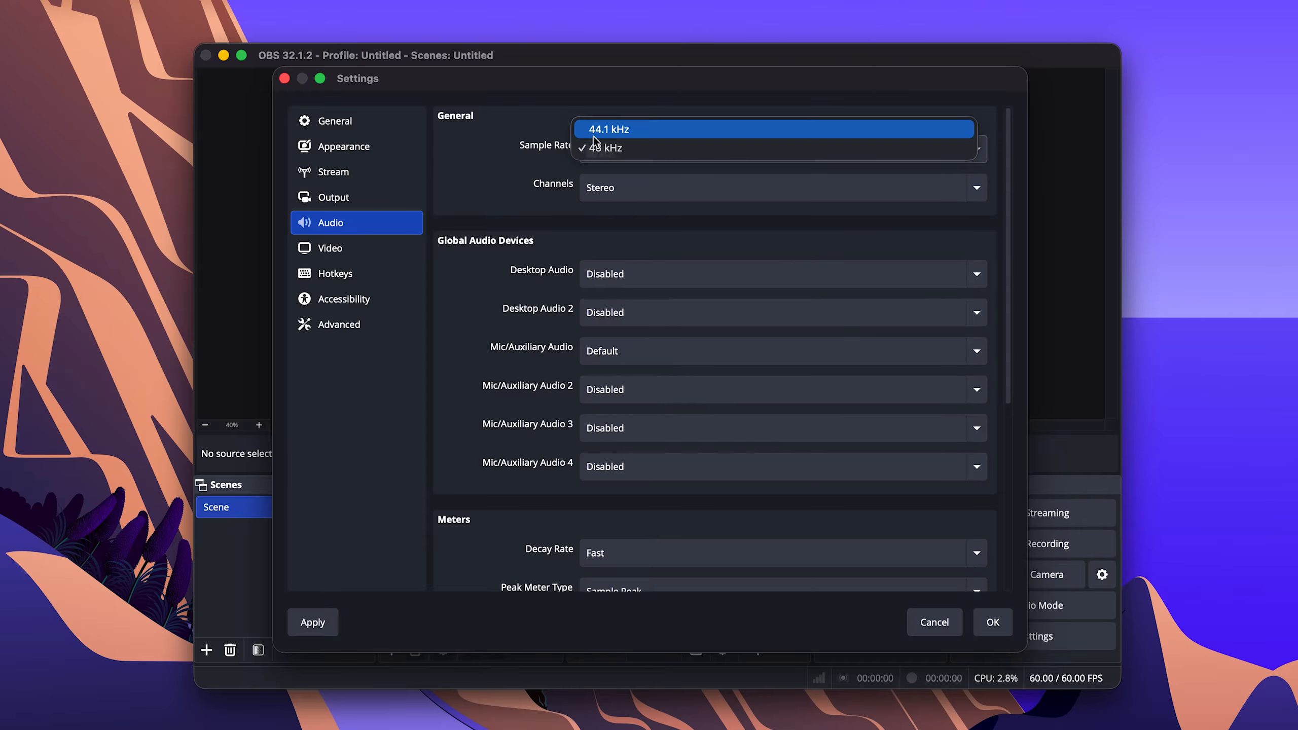
left_click(494, 207)
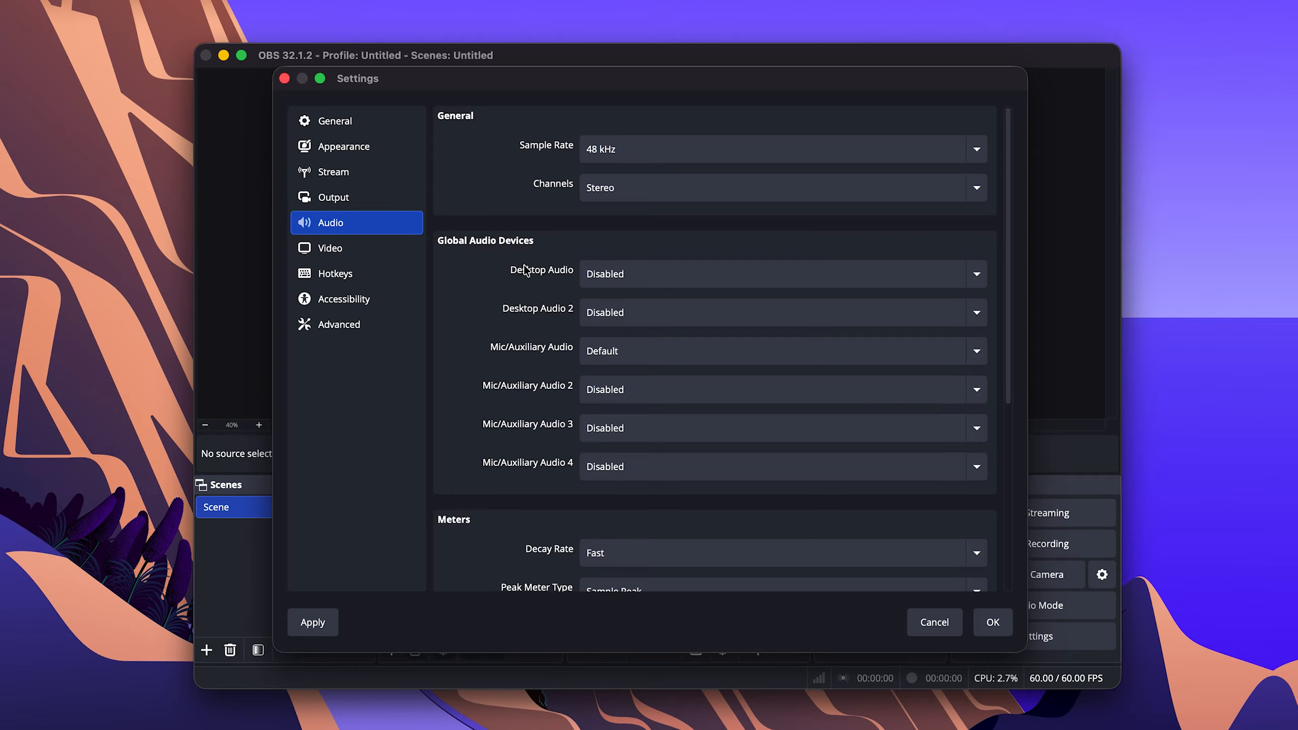
left_click(625, 269)
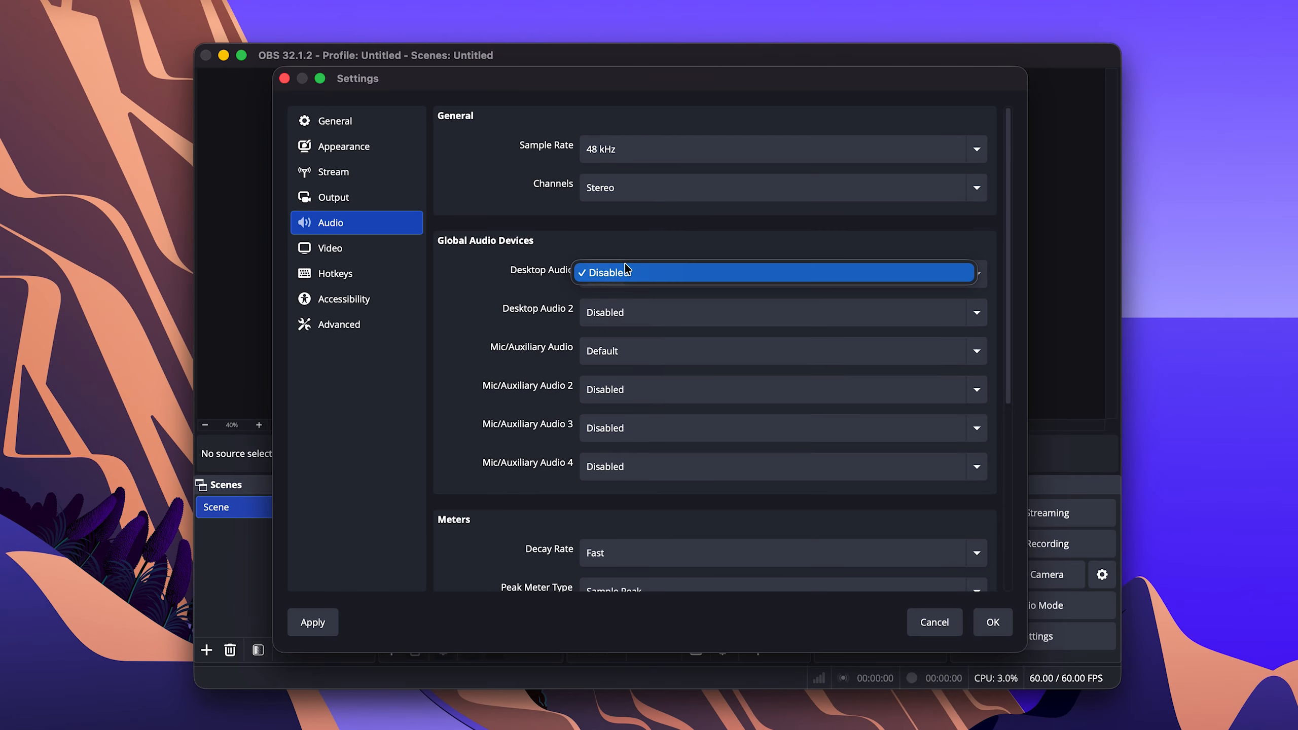
left_click(530, 302)
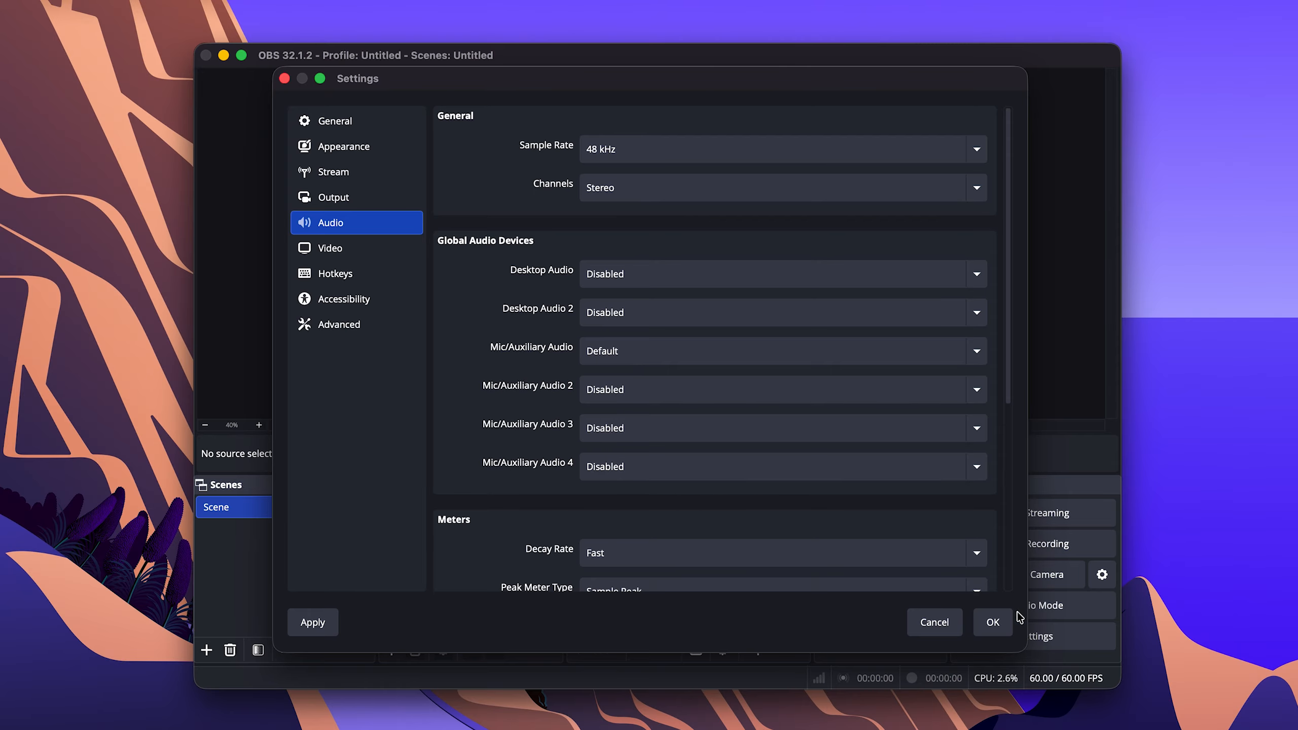
left_click(989, 624)
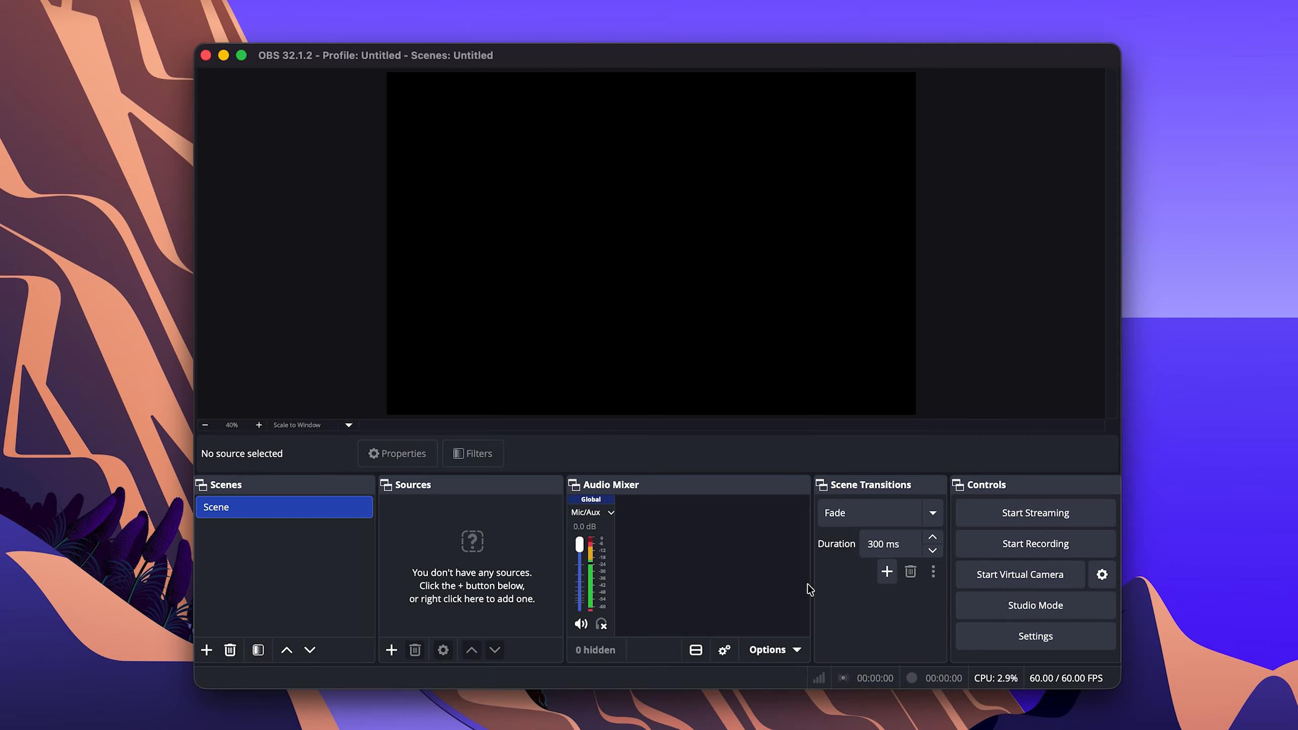